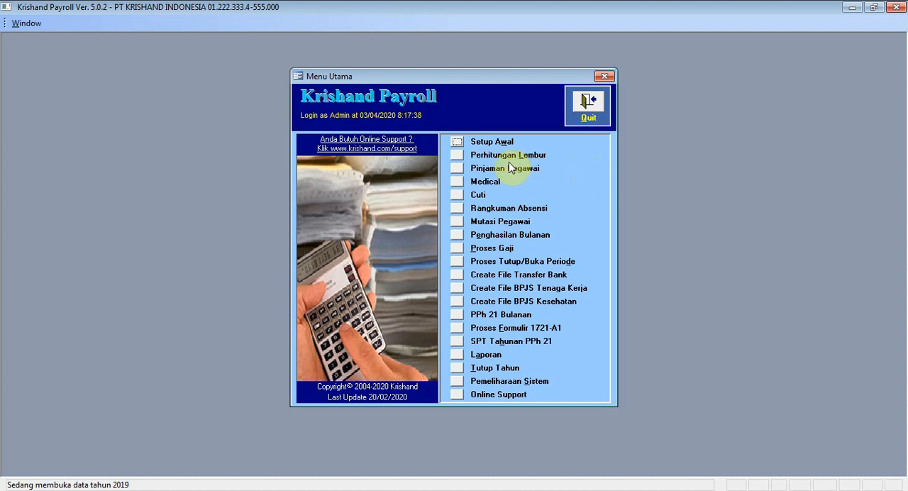
- Add a loan type with code LOAN2 and the name "Pinjaman tanpa Bunga" in the employee loan type setup
{"action": "left_click", "coordinate": [458, 168]}
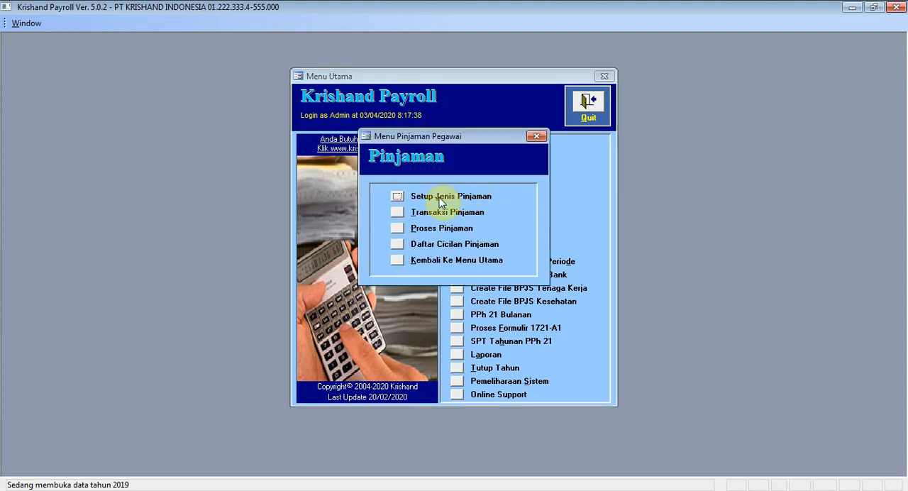
{"action": "left_click", "coordinate": [400, 202]}
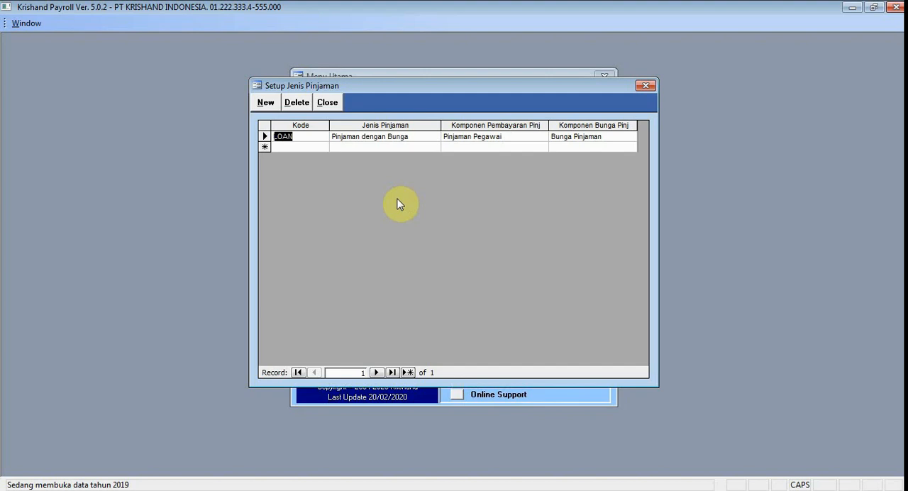
{"action": "left_click", "coordinate": [288, 147]}
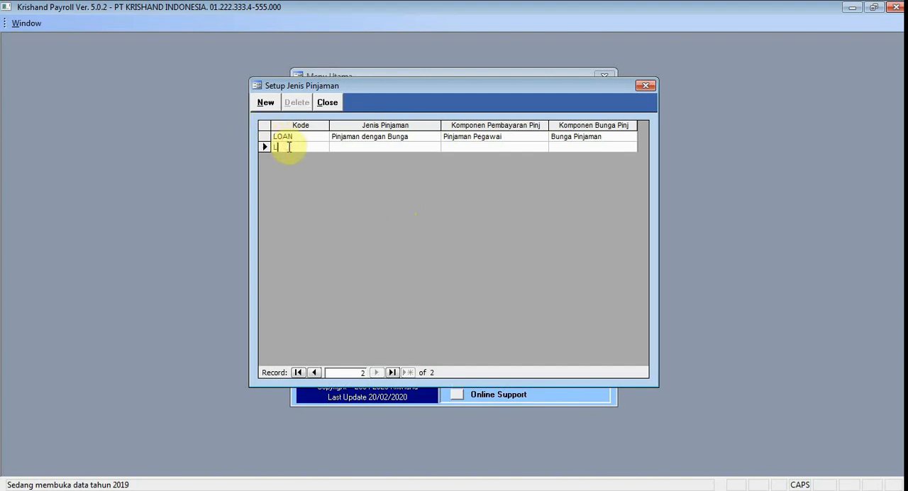
{"action": "type", "text": "LOAN2"}
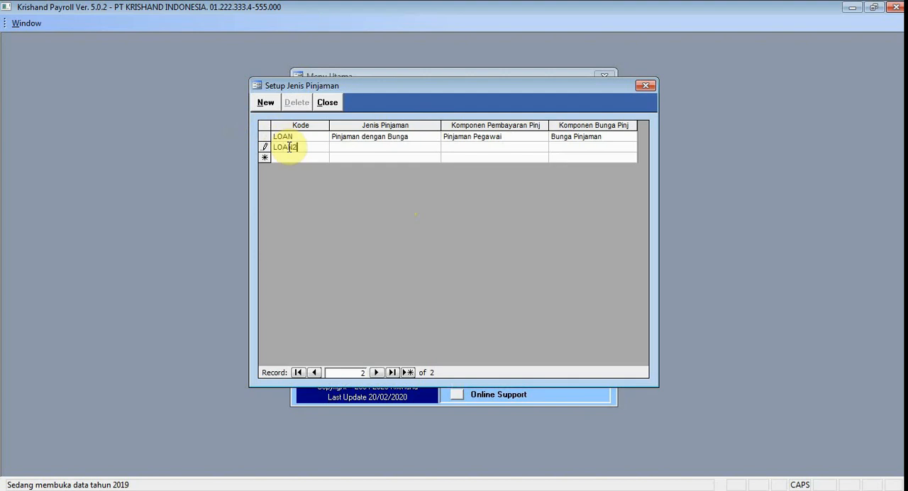
{"action": "left_click", "coordinate": [347, 148]}
{"action": "type", "text": "Pinjaman "}
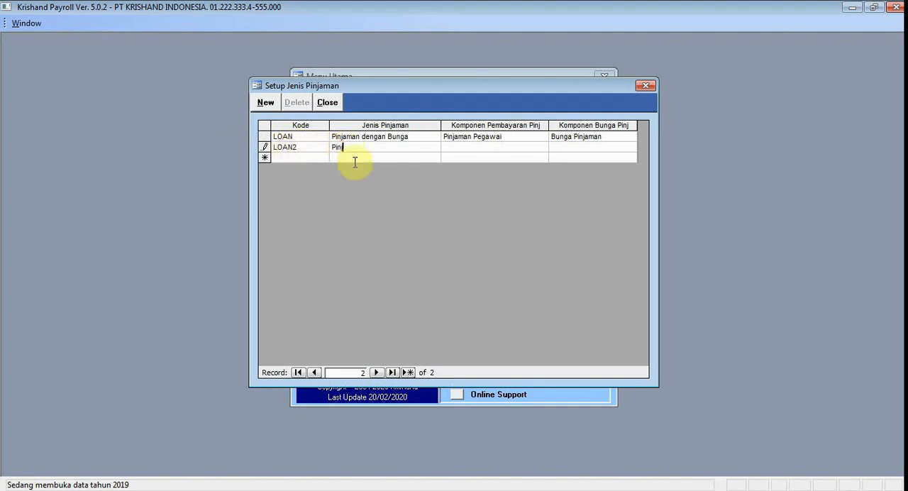
{"action": "type", "text": "tanpa Bunga"}
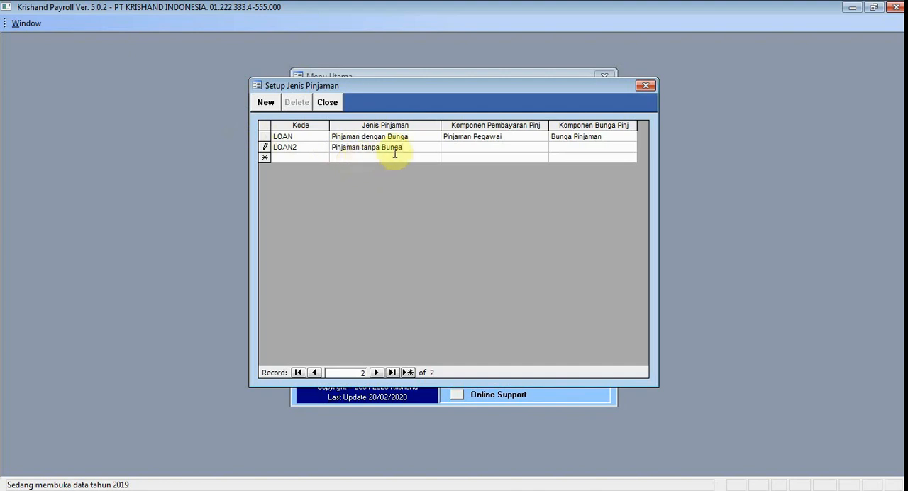
- Assign Pinjaman Pegawai as the payment component of the LOAN2 loan type and close the loan type setup
{"action": "left_click", "coordinate": [458, 152]}
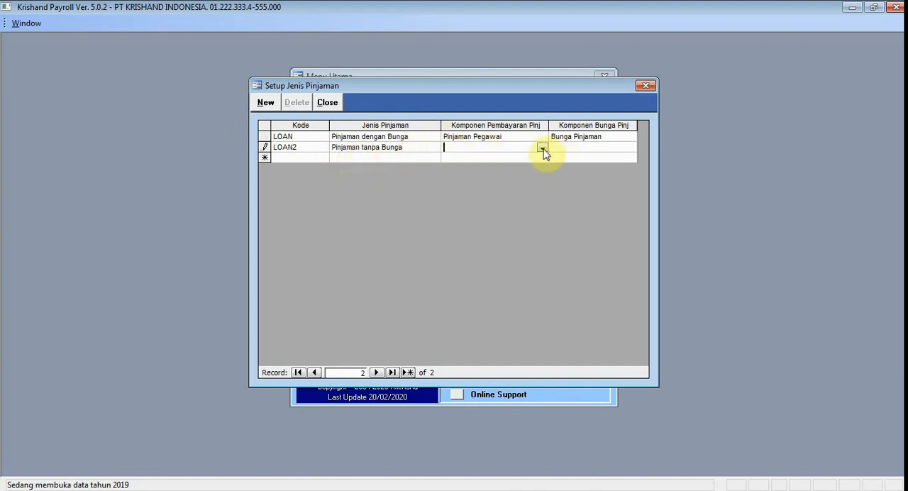
{"action": "left_click", "coordinate": [543, 149]}
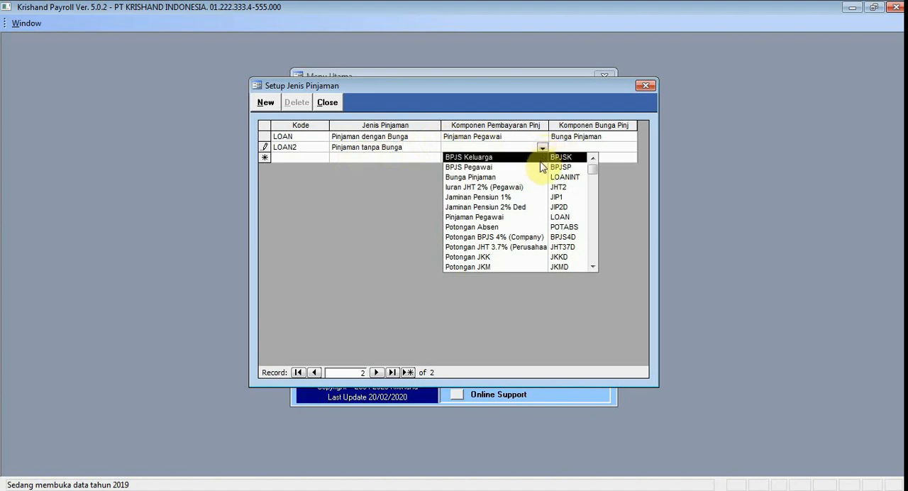
{"action": "left_click", "coordinate": [532, 217]}
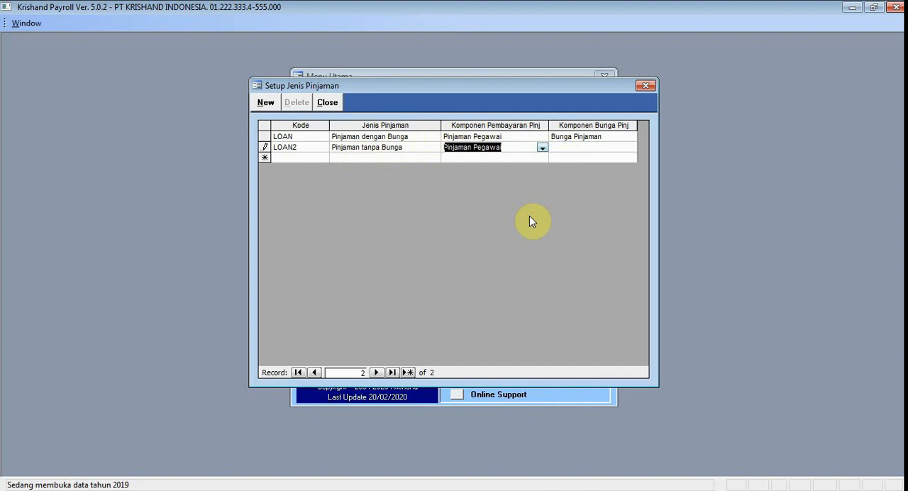
{"action": "left_click", "coordinate": [336, 102]}
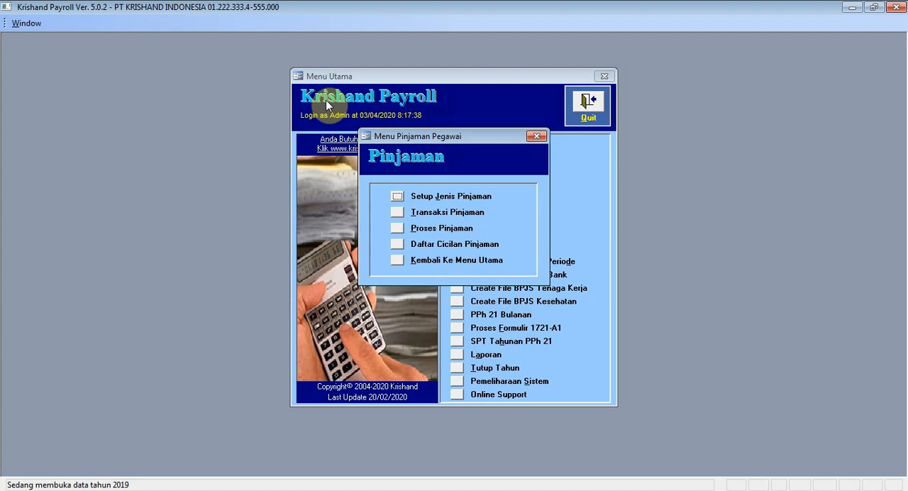
- Start a new loan transaction in Transaksi Pinjaman with an automatically assigned reference number
{"action": "left_click", "coordinate": [398, 211]}
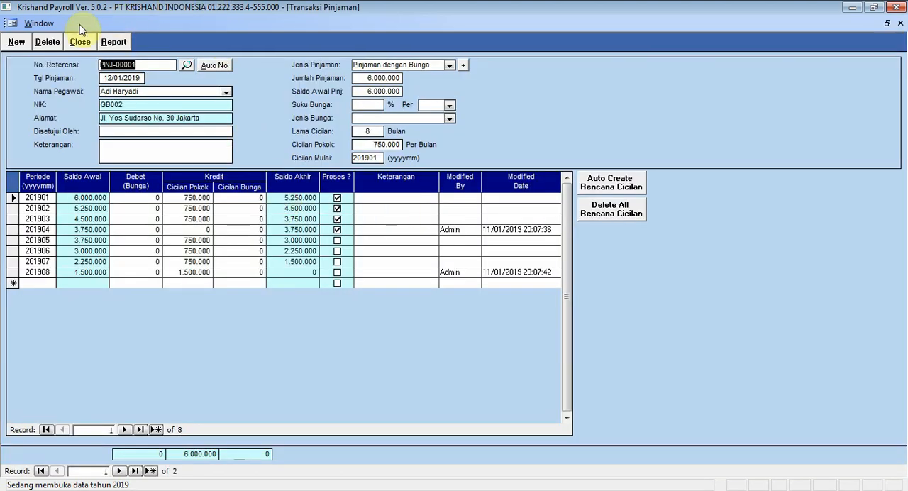
{"action": "left_click", "coordinate": [25, 43]}
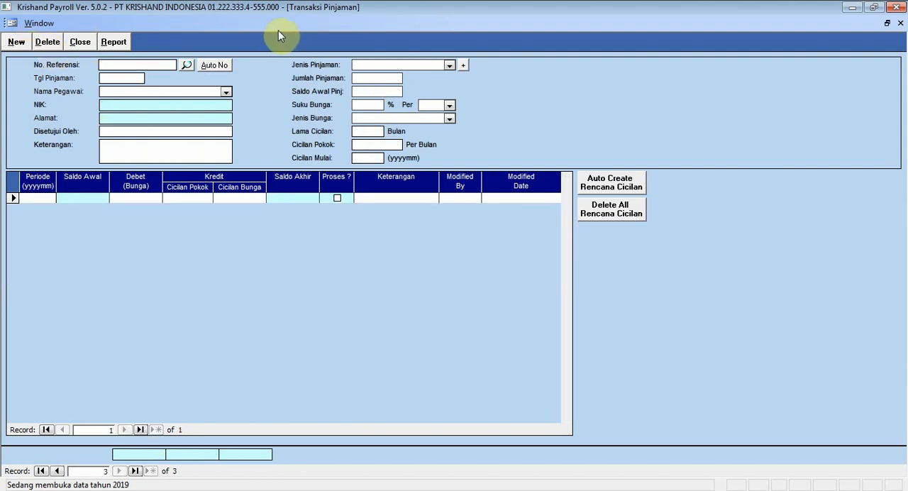
{"action": "left_click", "coordinate": [228, 69]}
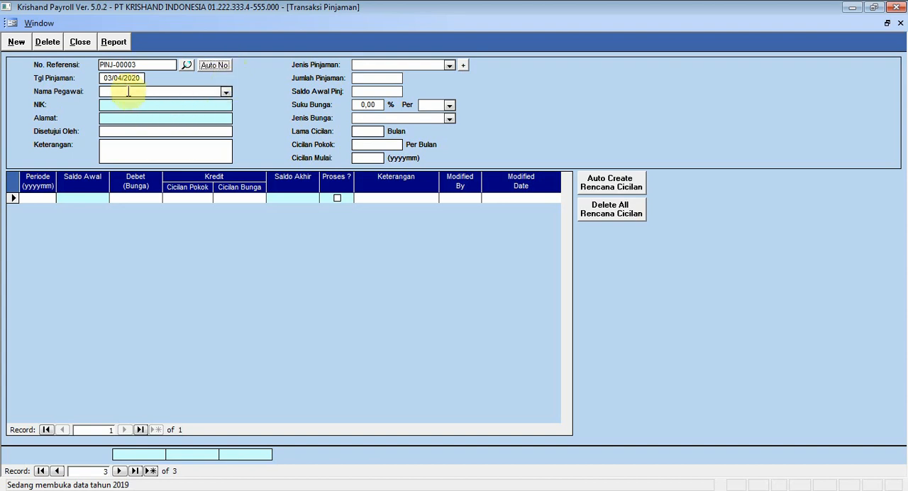
- Set the loan date to 19/05/2019 and select the borrowing employee
{"action": "left_click", "coordinate": [106, 78]}
{"action": "type", "text": "19/05/"}
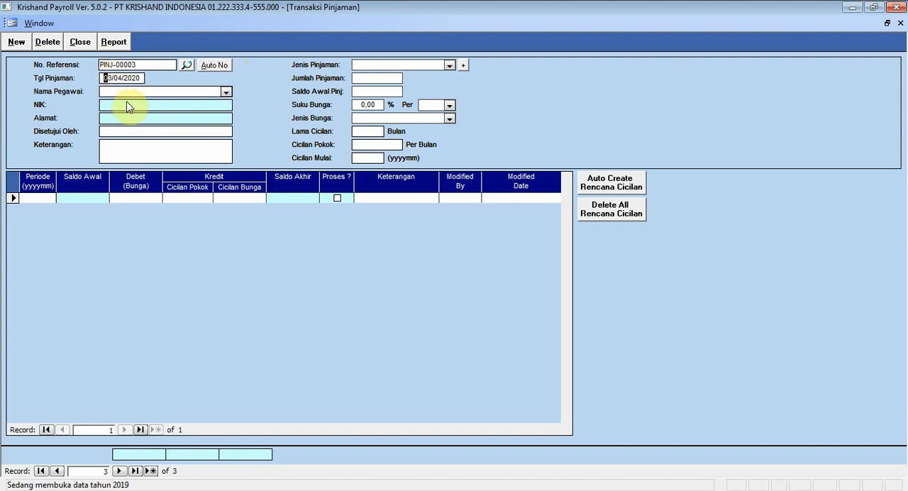
{"action": "type", "text": "2019"}
{"action": "left_click", "coordinate": [225, 92]}
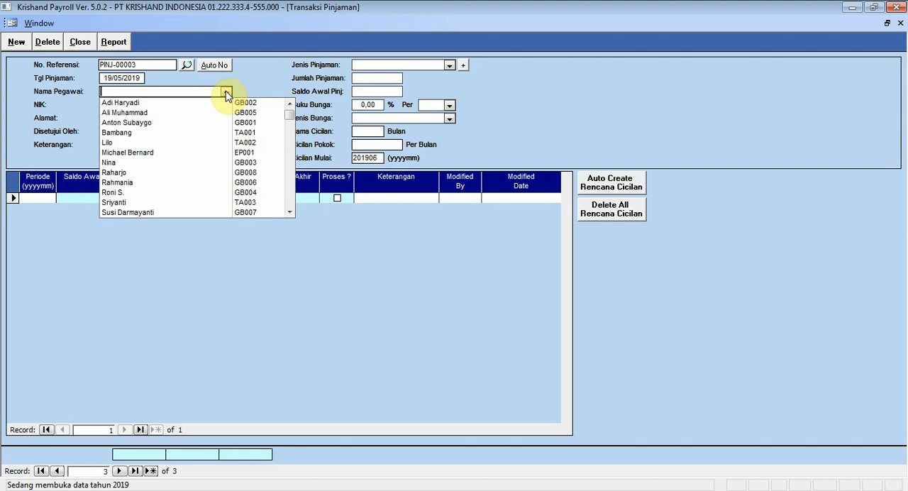
{"action": "left_click", "coordinate": [177, 152]}
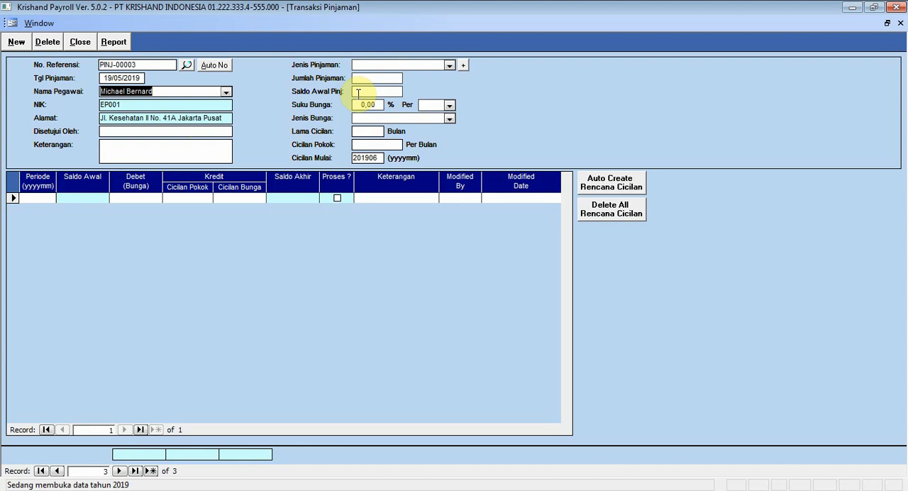
- Set the loan type to Pinjaman dengan Bunga and the loan amount to 5.000.000
{"action": "left_click", "coordinate": [449, 66]}
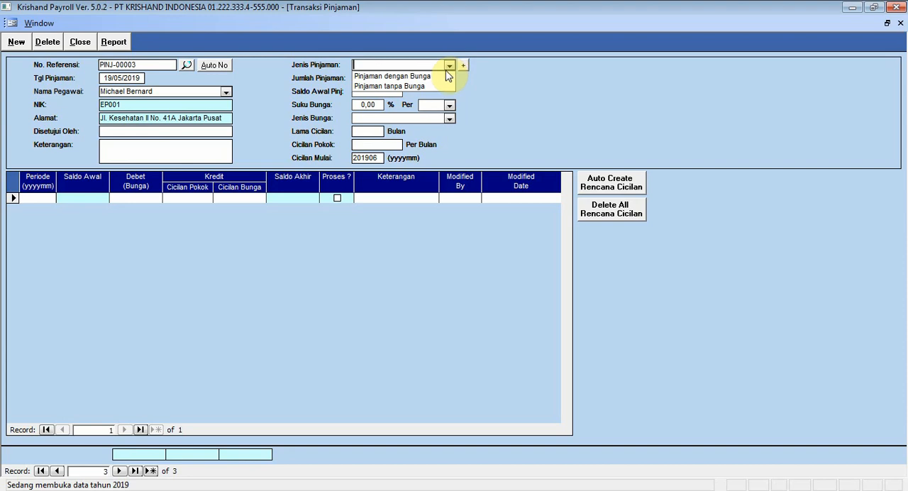
{"action": "left_click", "coordinate": [443, 76]}
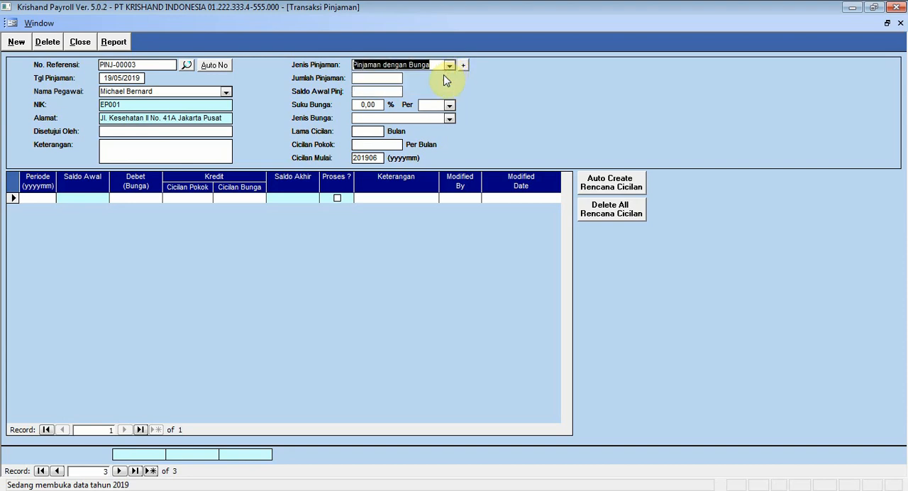
{"action": "left_click", "coordinate": [387, 78]}
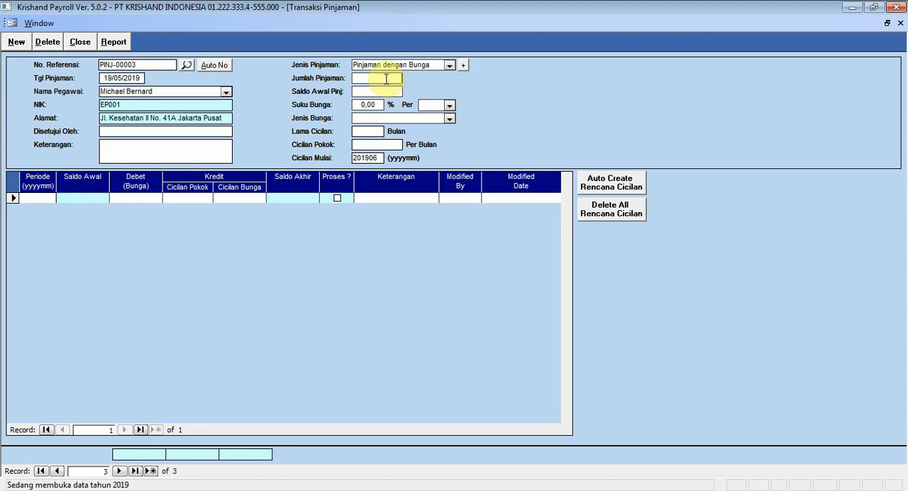
{"action": "type", "text": "5000000"}
{"action": "key", "text": "Tab"}
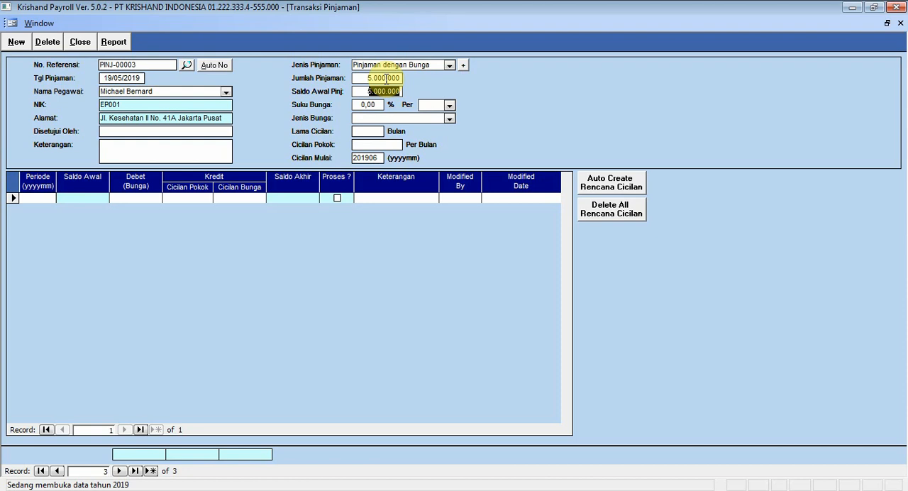
- Set the loan's interest to 1% per Bulan with the interest type Flat - Atas Pokok Pinjaman
{"action": "left_click", "coordinate": [357, 104]}
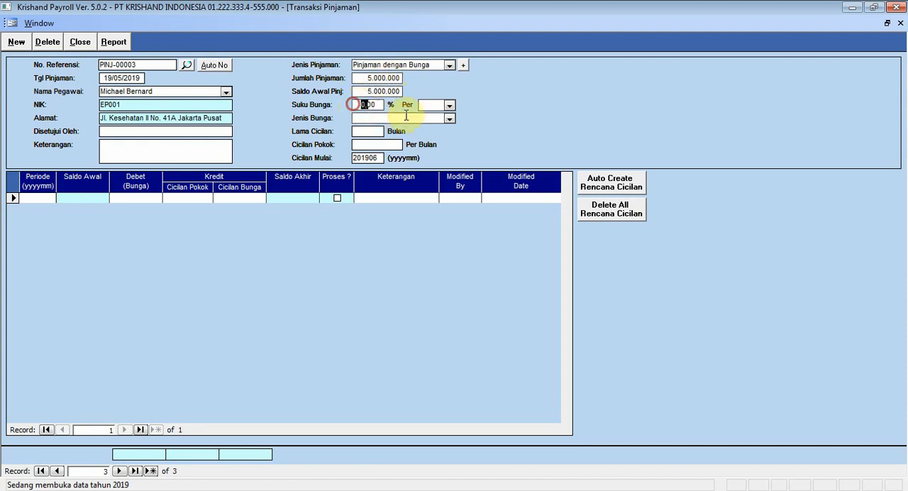
{"action": "type", "text": "1"}
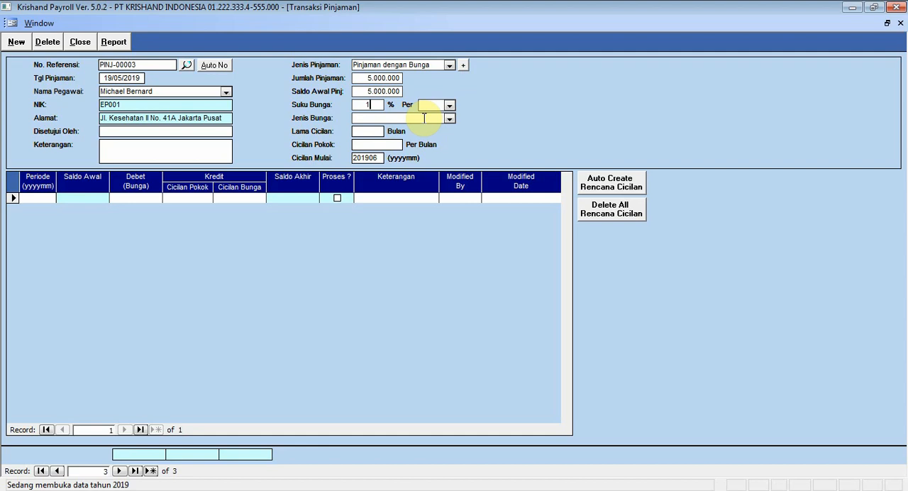
{"action": "left_click", "coordinate": [444, 105]}
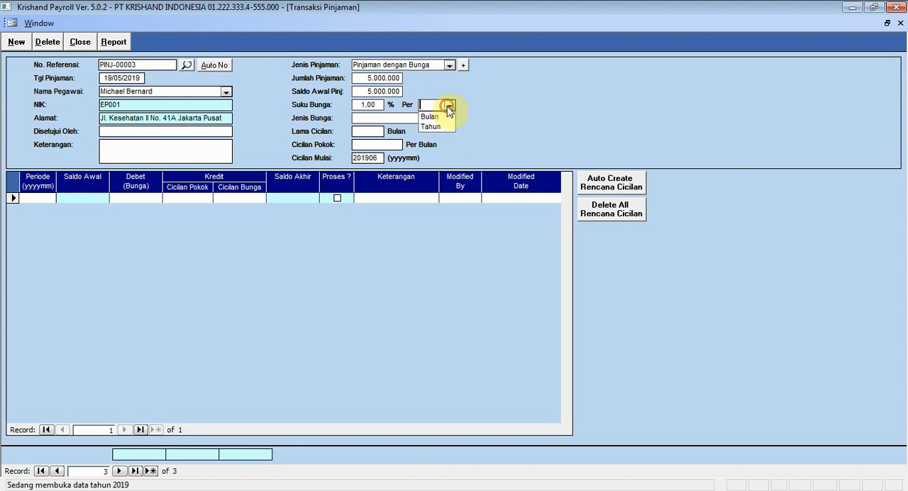
{"action": "left_click", "coordinate": [442, 117]}
{"action": "left_click", "coordinate": [449, 120]}
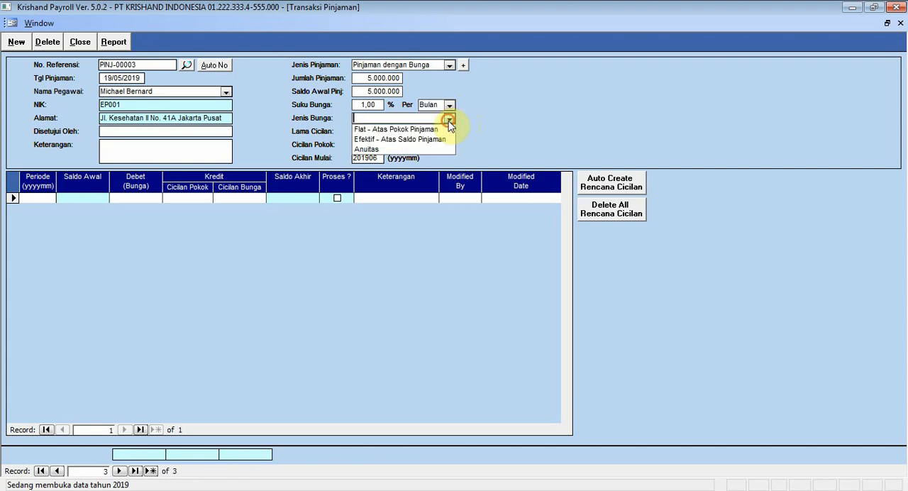
{"action": "left_click", "coordinate": [441, 129]}
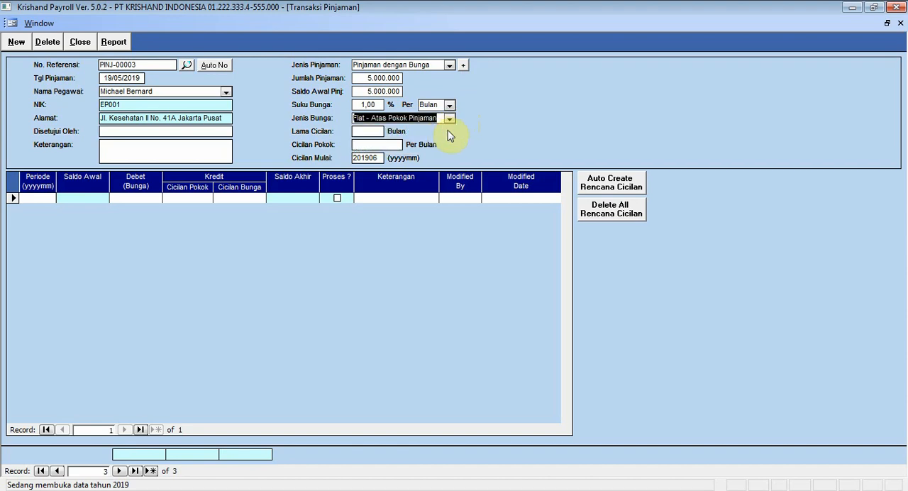
- Set the loan's instalment duration (Lama Cicilan) to 10 months
{"action": "left_click", "coordinate": [368, 131]}
{"action": "type", "text": "10"}
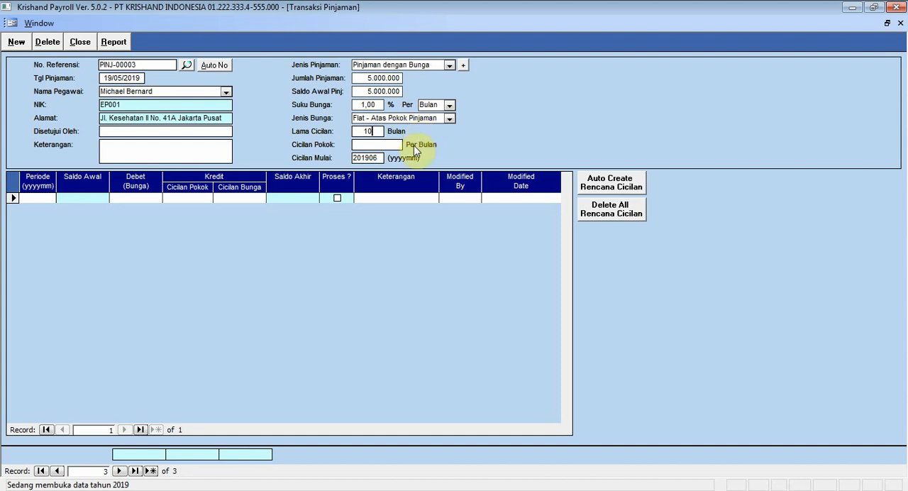
{"action": "left_click", "coordinate": [399, 144]}
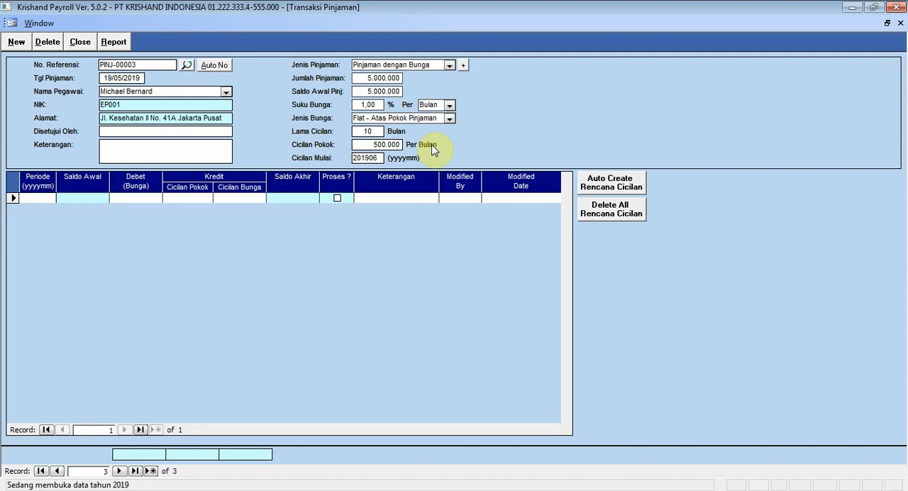
- Set the instalment start period to 201905 and generate the loan's instalment plan automatically
{"action": "left_click", "coordinate": [355, 158]}
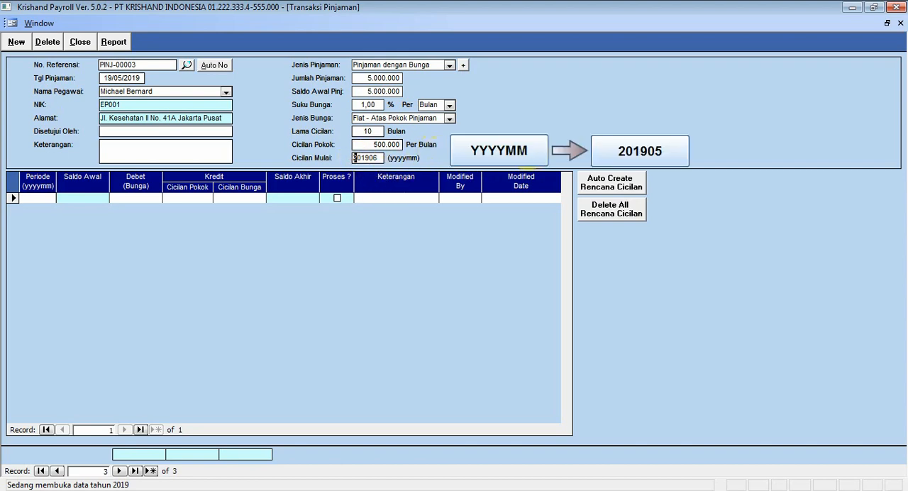
{"action": "key", "text": "Delete"}
{"action": "key", "text": "shift+Right"}
{"action": "key", "text": "shift+Right"}
{"action": "key", "text": "shift+Right"}
{"action": "key", "text": "shift+Right"}
{"action": "key", "text": "shift+Right"}
{"action": "key", "text": "Delete"}
{"action": "type", "text": "201905"}
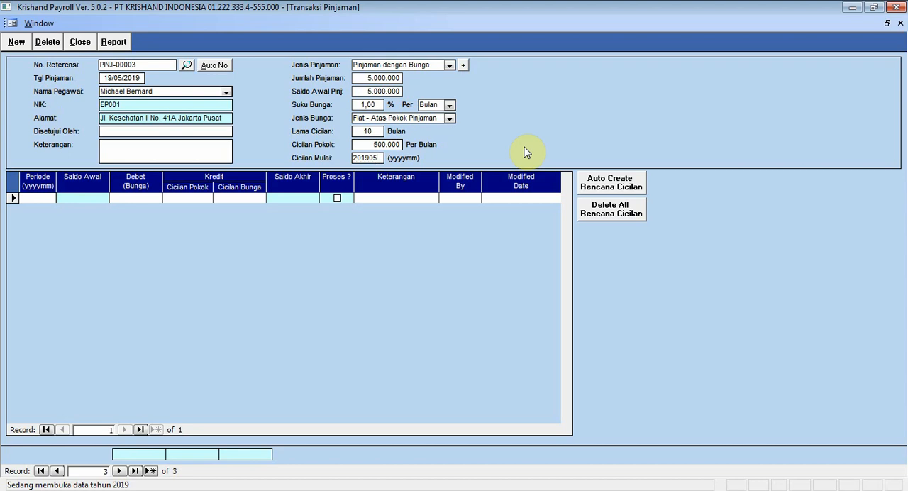
{"action": "left_click", "coordinate": [589, 189]}
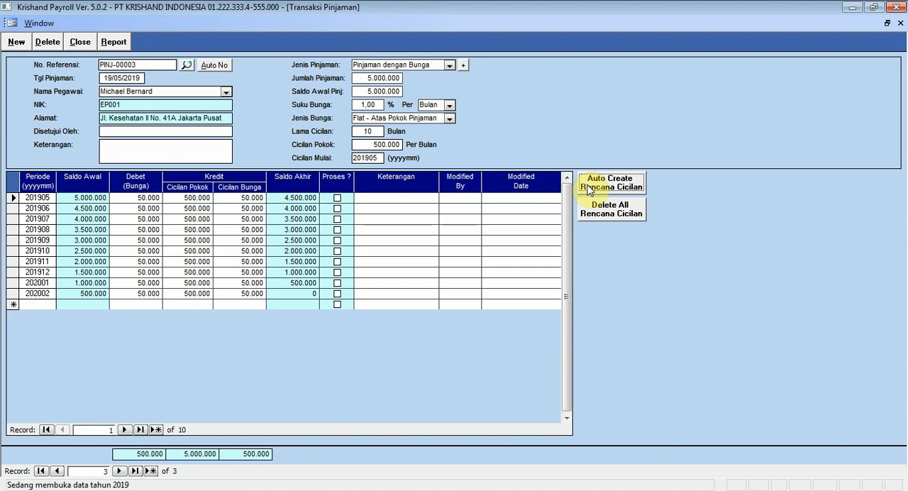
- Start another auto-numbered loan transaction dated 29/05/2019 and select its borrowing employee
{"action": "left_click", "coordinate": [15, 42]}
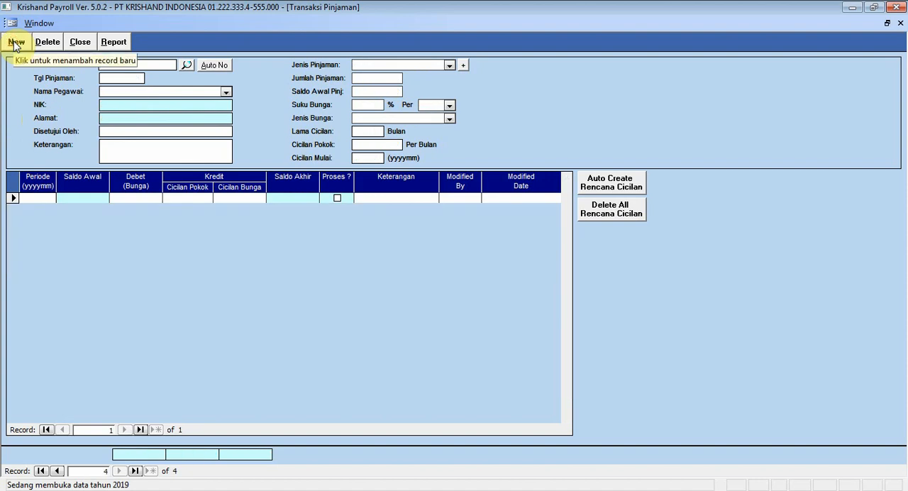
{"action": "left_click", "coordinate": [212, 67]}
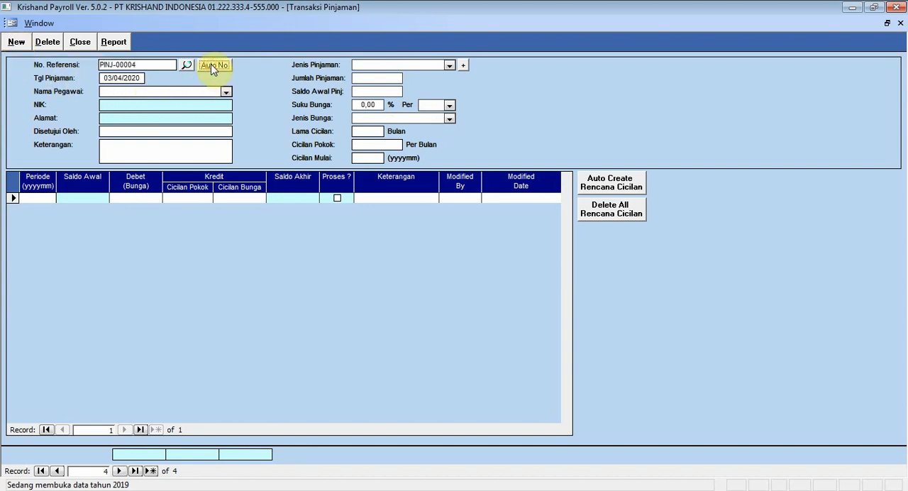
{"action": "left_click", "coordinate": [104, 78]}
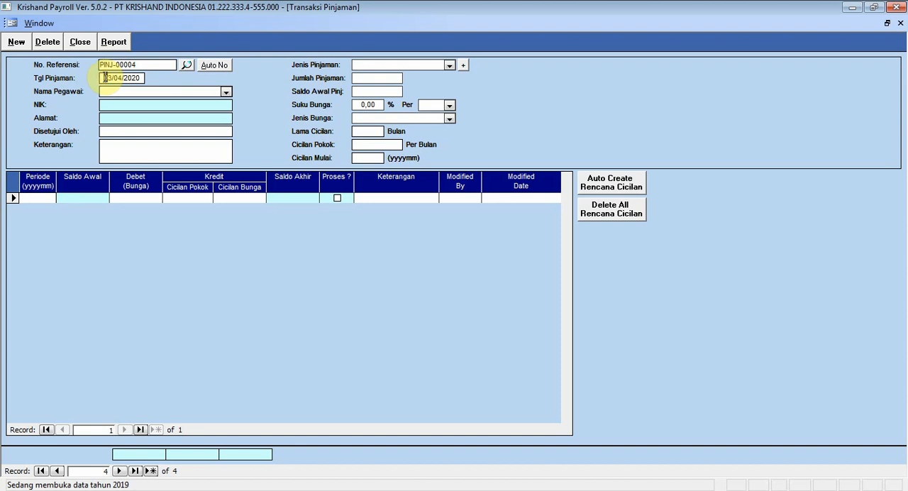
{"action": "key", "text": "shift+Right"}
{"action": "key", "text": "shift+Right"}
{"action": "key", "text": "shift+Right"}
{"action": "key", "text": "shift+Right"}
{"action": "key", "text": "shift+Right"}
{"action": "key", "text": "shift+Right"}
{"action": "key", "text": "shift+Right"}
{"action": "key", "text": "shift+Right"}
{"action": "key", "text": "shift+Right"}
{"action": "key", "text": "shift+Right"}
{"action": "key", "text": "Delete"}
{"action": "type", "text": "29/05/2019"}
{"action": "left_click", "coordinate": [226, 93]}
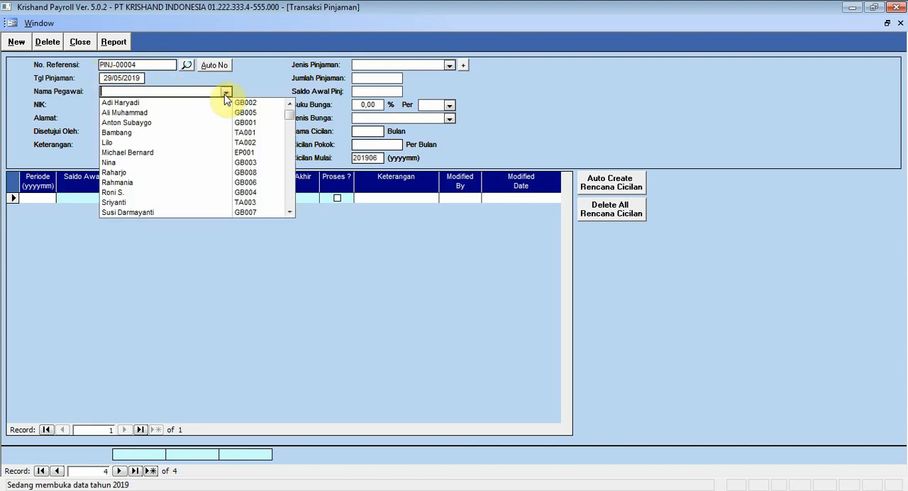
{"action": "left_click", "coordinate": [206, 193]}
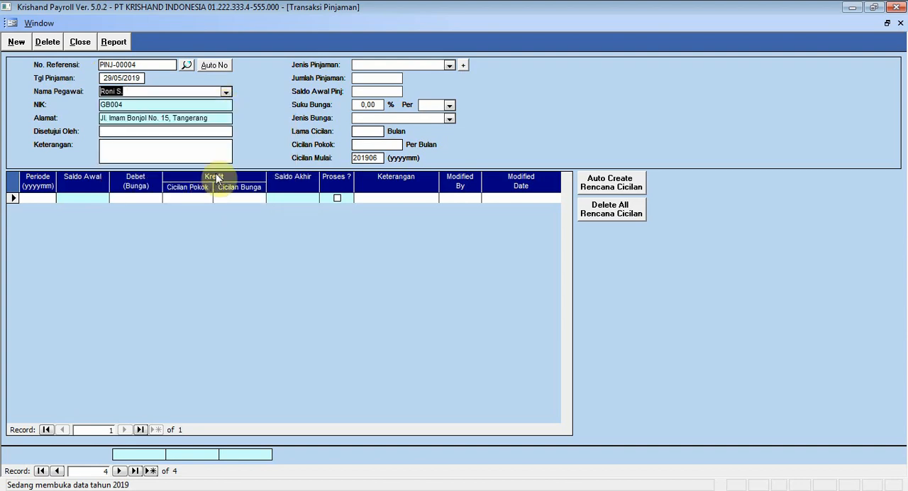
- Set the loan type to Pinjaman tanpa Bunga and the loan amount (Jumlah Pinjaman) to 2,000,000
{"action": "left_click", "coordinate": [449, 65]}
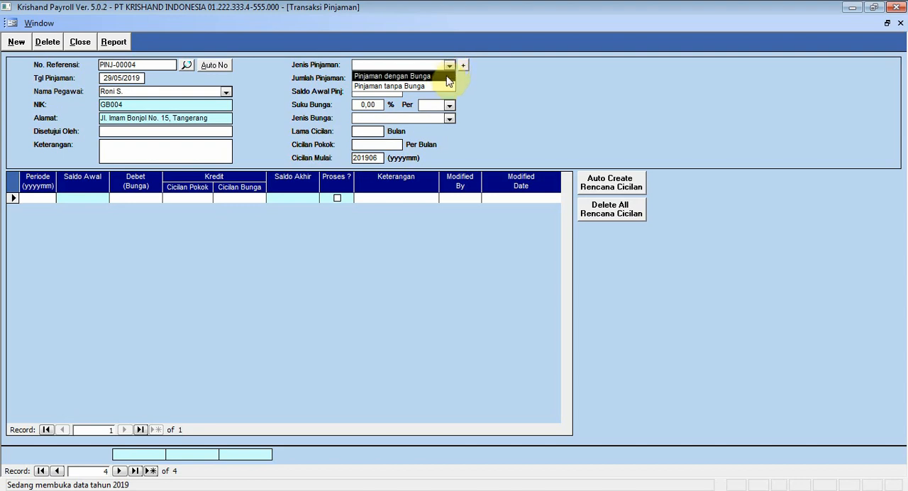
{"action": "left_click", "coordinate": [437, 87]}
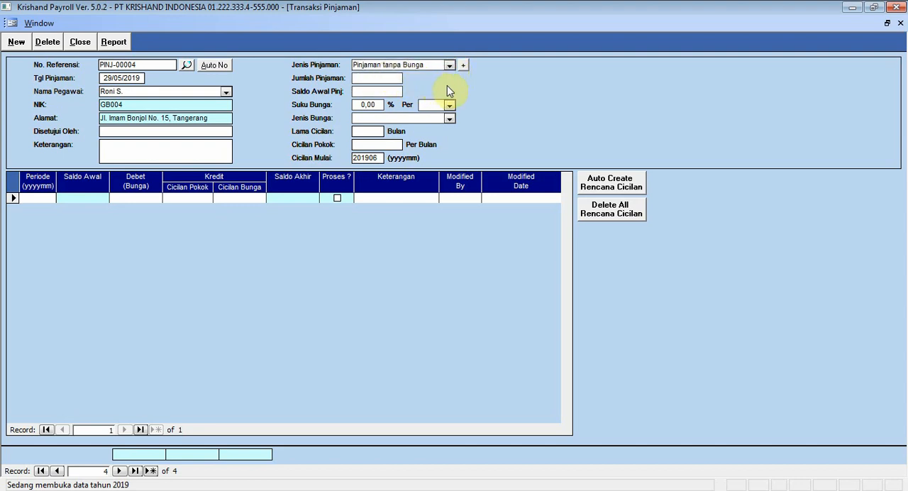
{"action": "type", "text": "2000000"}
{"action": "left_click", "coordinate": [391, 91]}
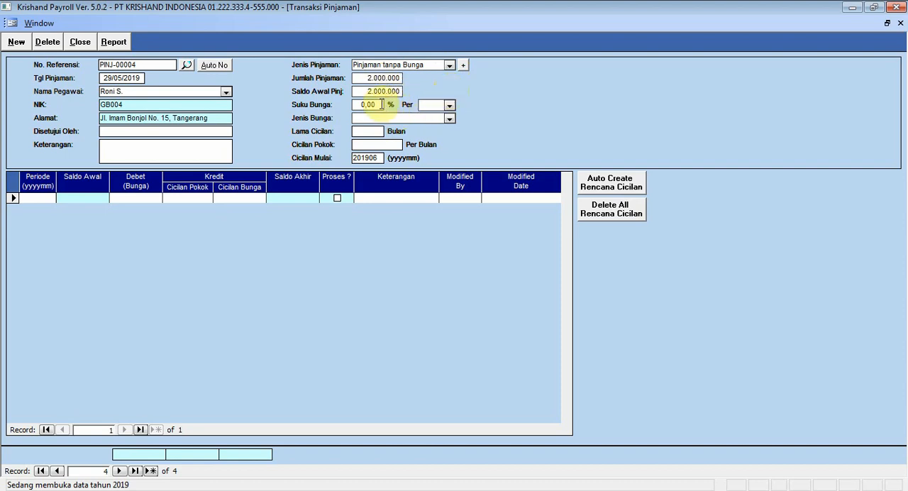
- Clear the loan's interest rate (Suku Bunga) and set its instalment duration (Lama Cicilan) to 4 months
{"action": "left_click", "coordinate": [380, 104]}
{"action": "key", "text": "BackSpace"}
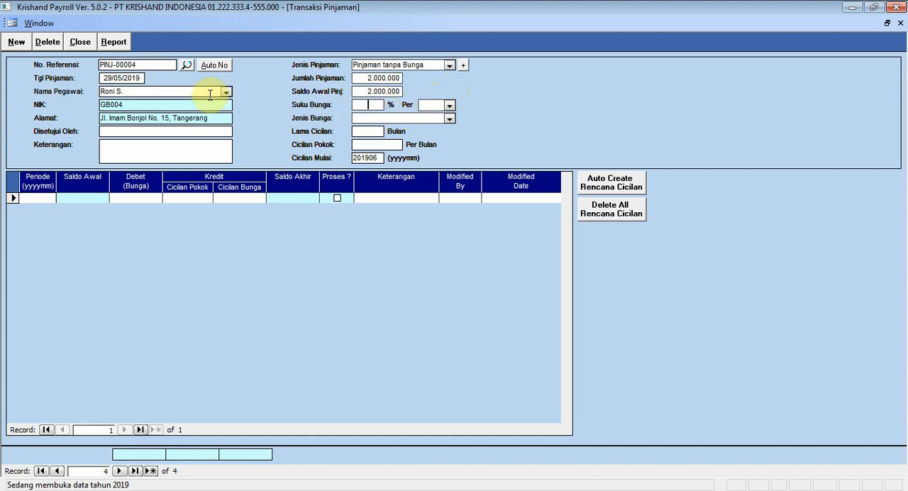
{"action": "left_click", "coordinate": [372, 131]}
{"action": "type", "text": "4"}
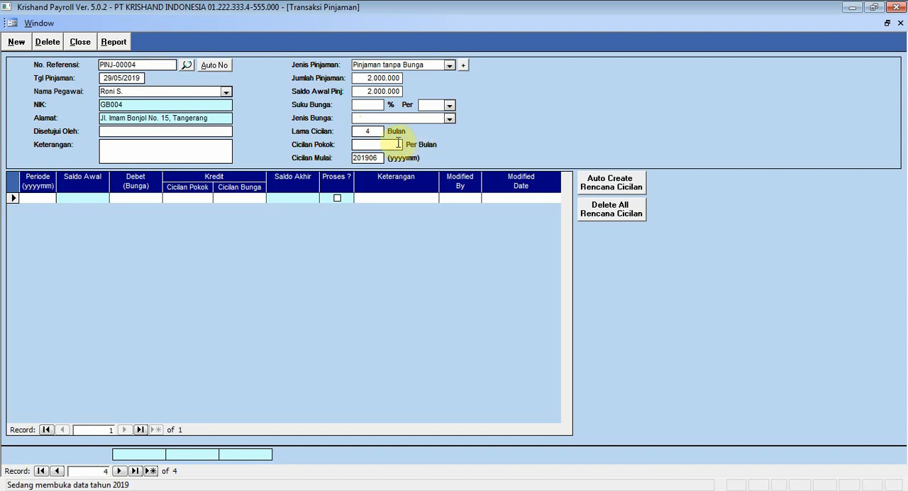
{"action": "left_click", "coordinate": [399, 145]}
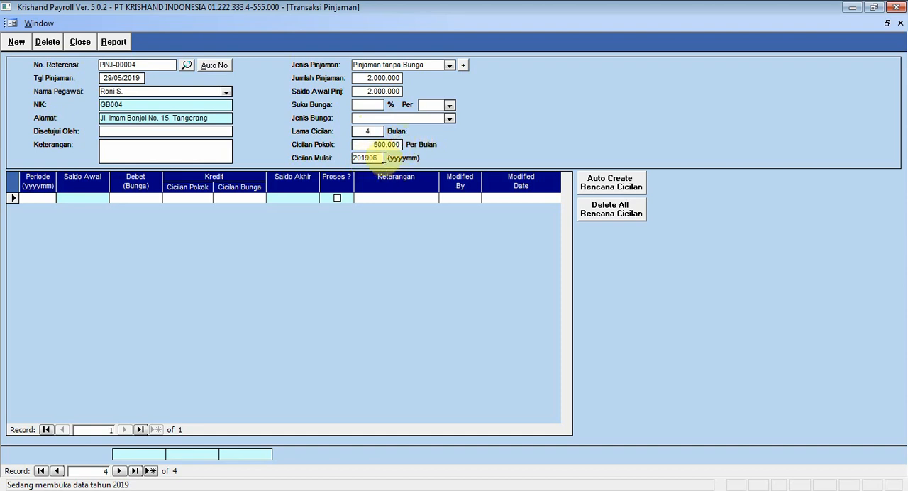
- Generate the interest-free loan's instalment plan automatically with start period 201905, and close the loan transaction form
{"action": "double_click", "coordinate": [364, 159]}
{"action": "type", "text": "20190"}
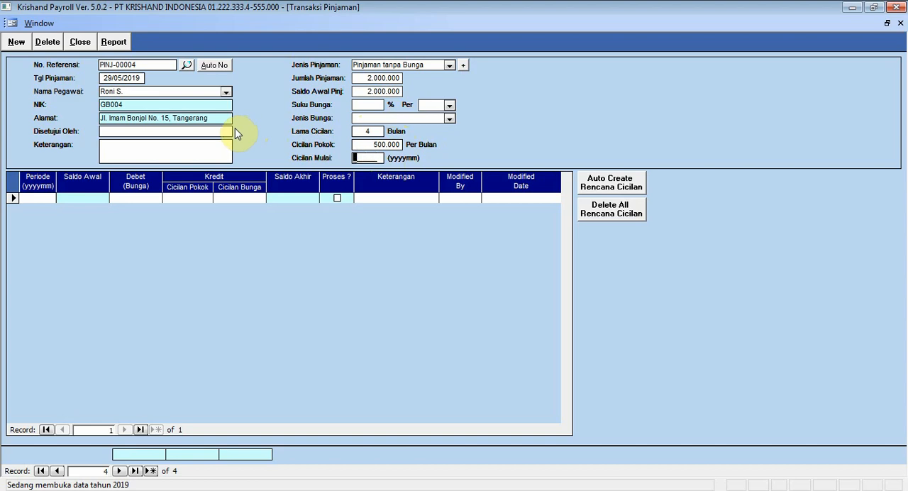
{"action": "type", "text": "5"}
{"action": "left_click", "coordinate": [609, 191]}
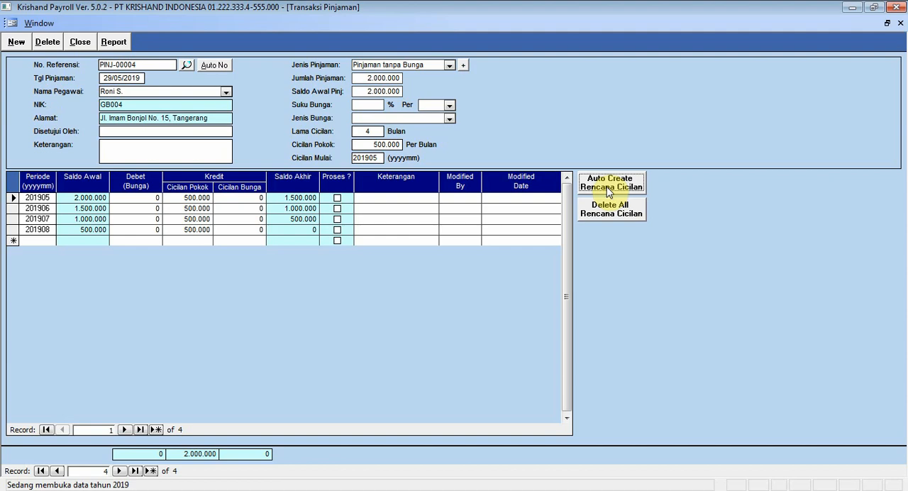
{"action": "left_click", "coordinate": [81, 42]}
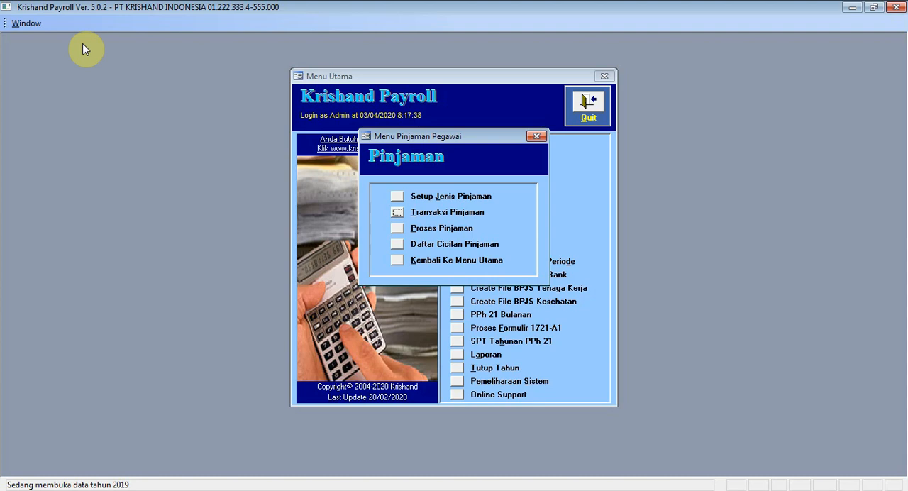
- Run the loan process (Proses Pinjaman) with process type Tutup for period 201905
{"action": "left_click", "coordinate": [396, 228]}
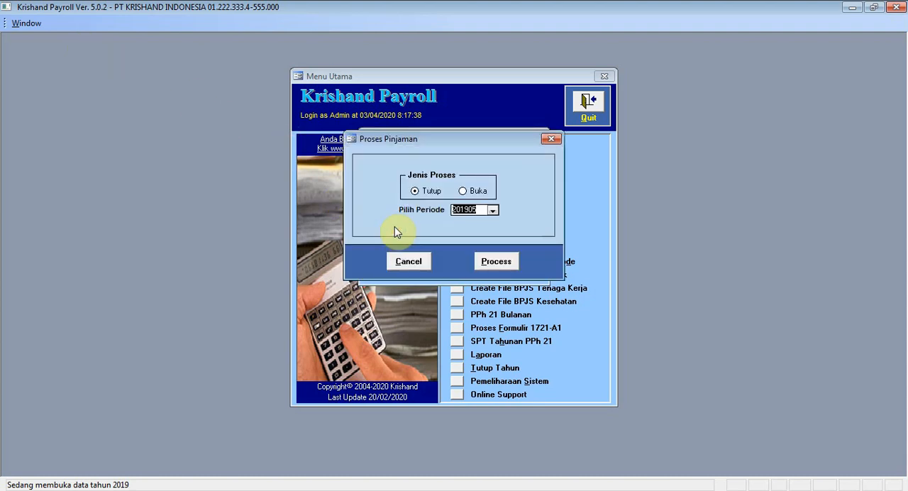
{"action": "left_click", "coordinate": [417, 191]}
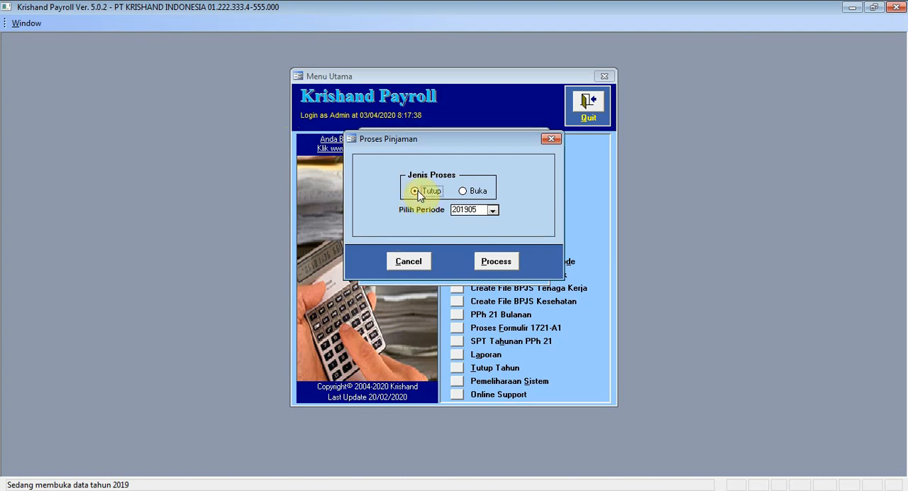
{"action": "left_click", "coordinate": [493, 211]}
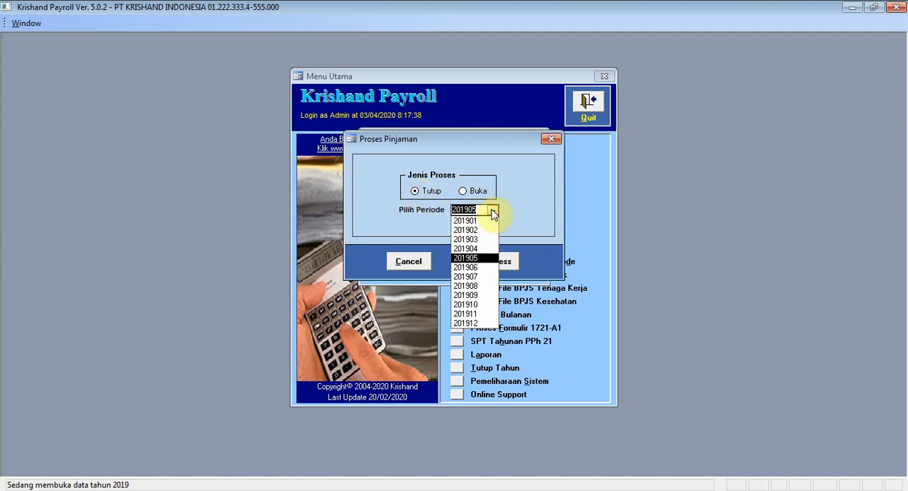
{"action": "left_click", "coordinate": [477, 258]}
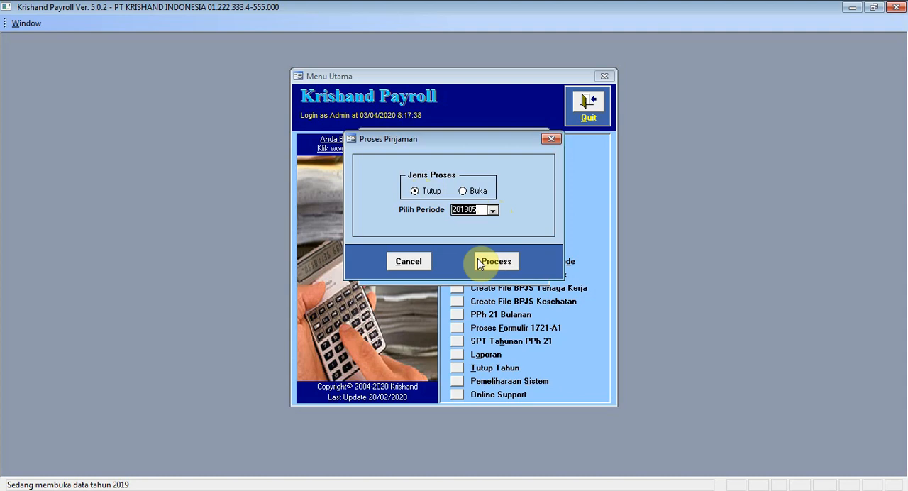
{"action": "left_click", "coordinate": [477, 259]}
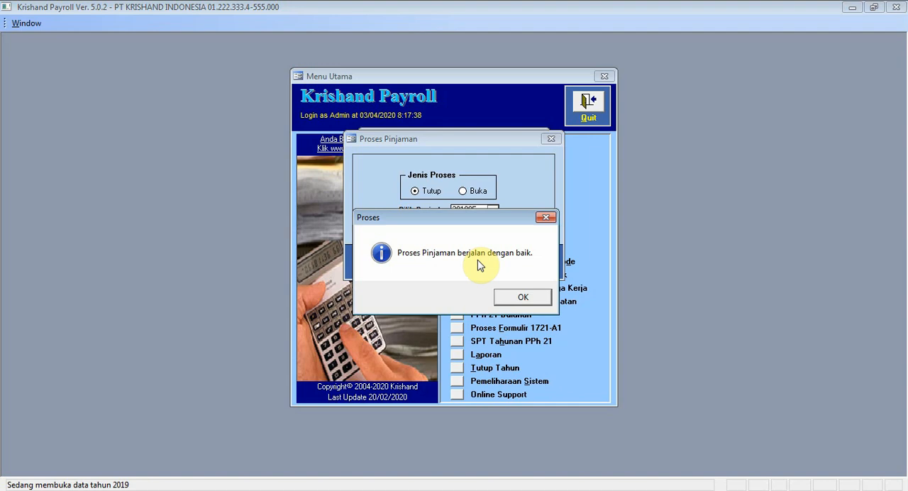
{"action": "left_click", "coordinate": [523, 298]}
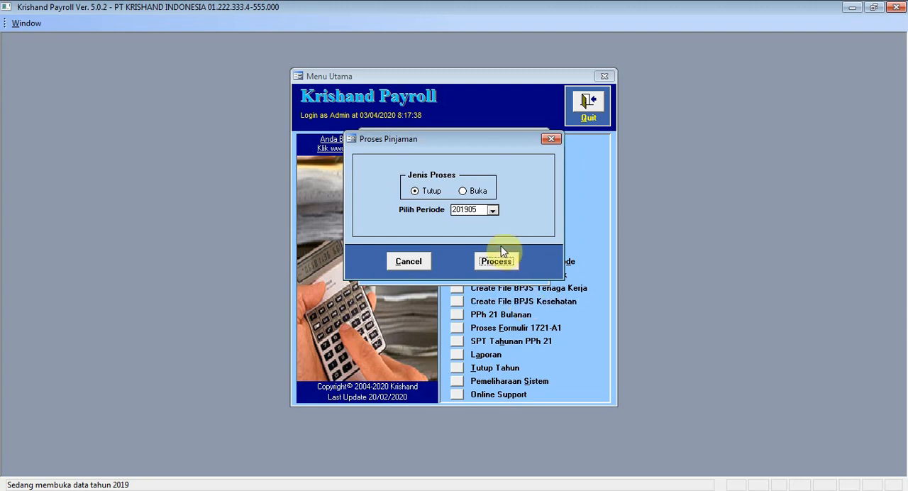
{"action": "left_click", "coordinate": [408, 261]}
- Open the monthly income data (Penghasilan Bulanan) from the main menu and check the employee's Bunga Pinjaman component
{"action": "left_click", "coordinate": [397, 264]}
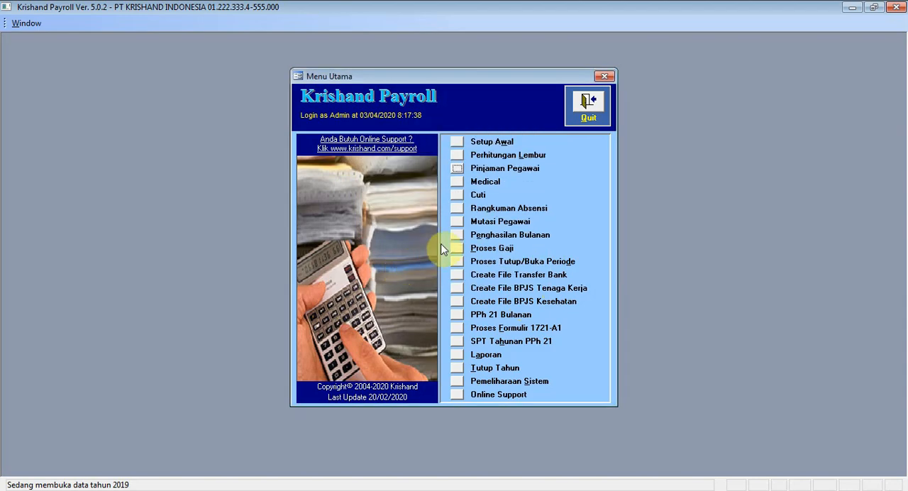
{"action": "left_click", "coordinate": [458, 241]}
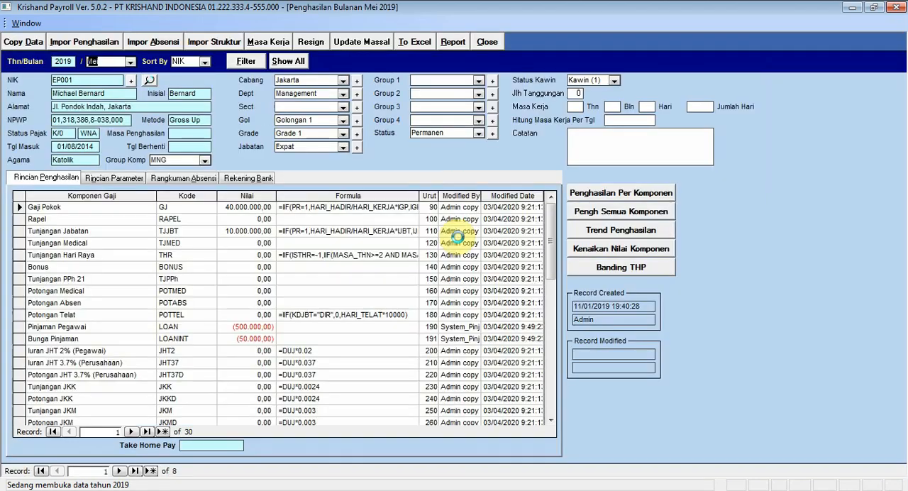
{"action": "left_click", "coordinate": [314, 337]}
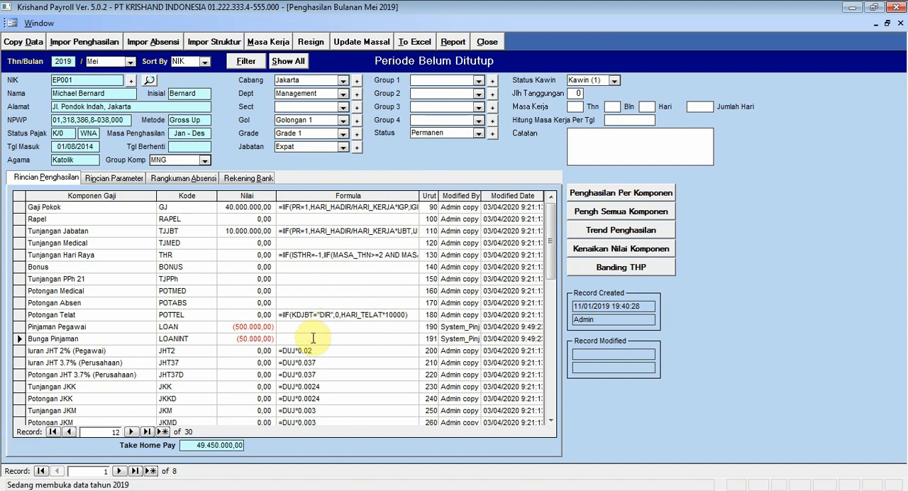